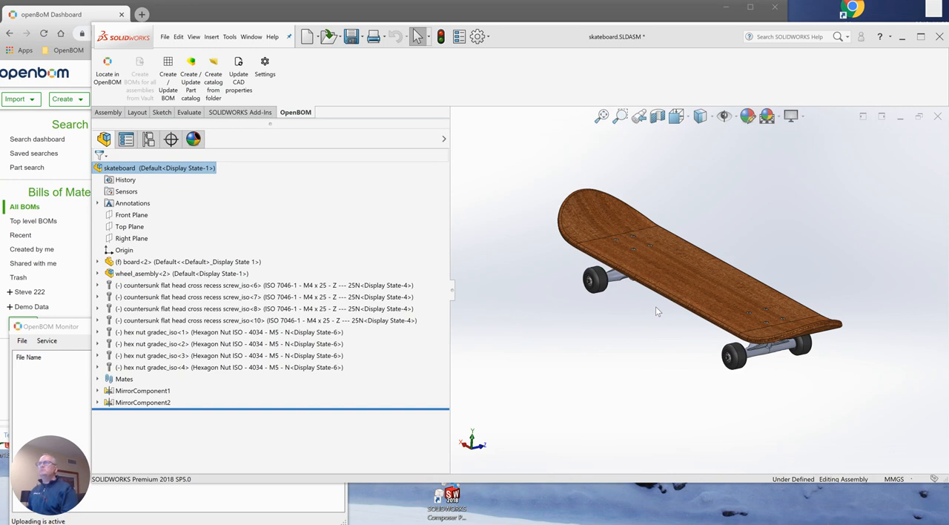
# Choose Autodesk A360 as OpenBOM's cloud storage, authorize its data access in the browser, and save the configuration
pyautogui.click(266, 74)
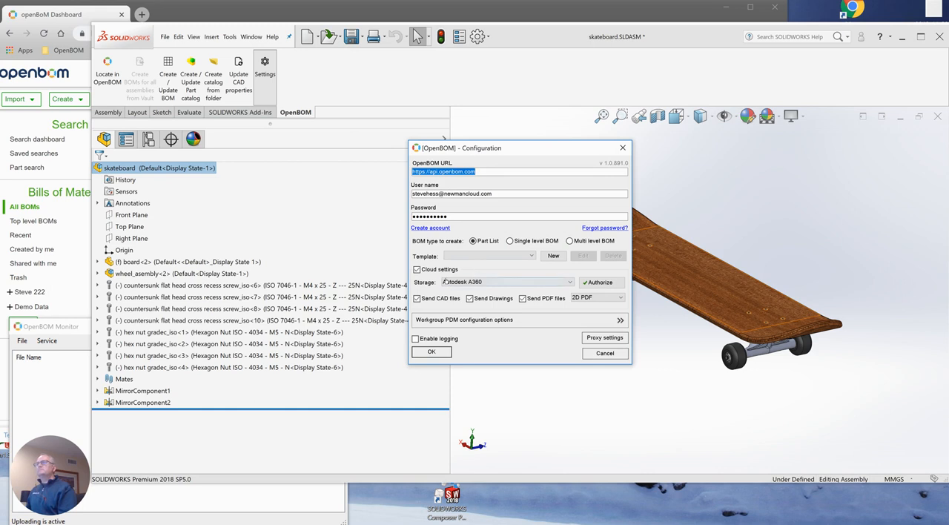
pyautogui.click(471, 283)
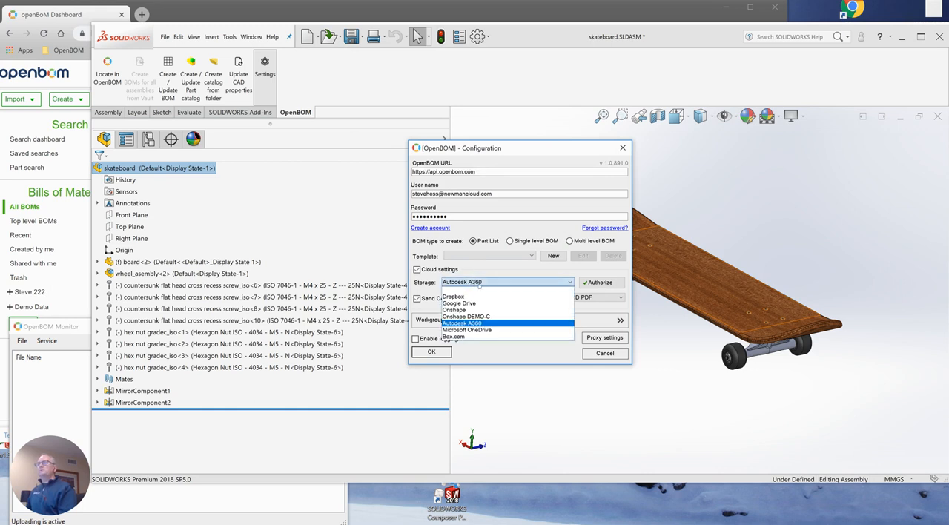
pyautogui.click(475, 324)
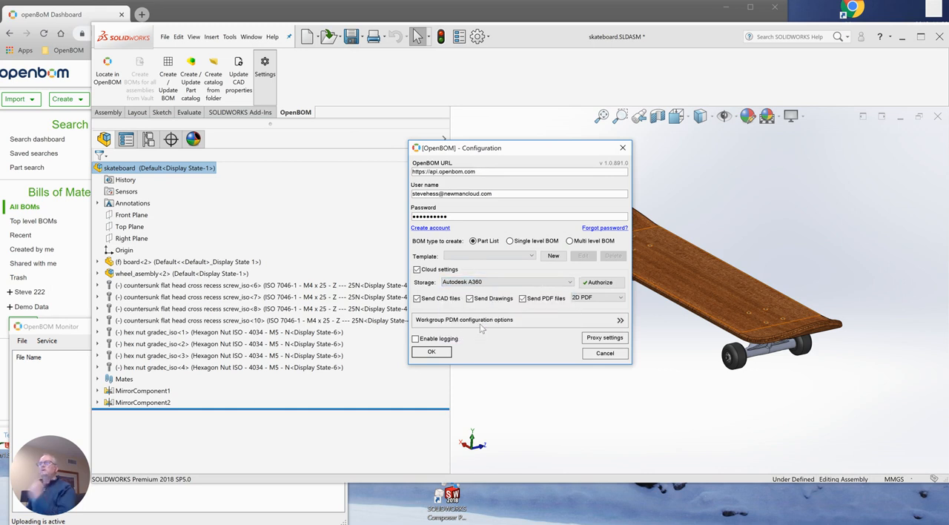
pyautogui.click(601, 282)
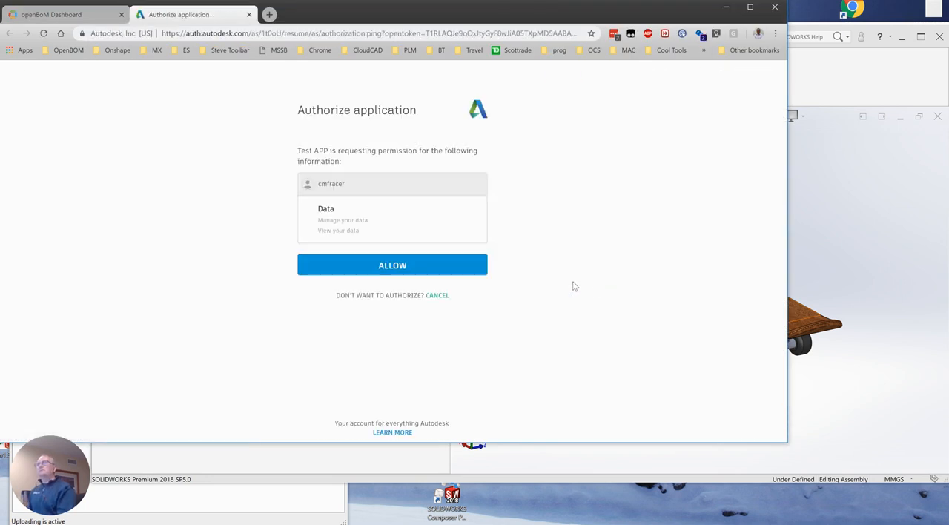
pyautogui.click(401, 269)
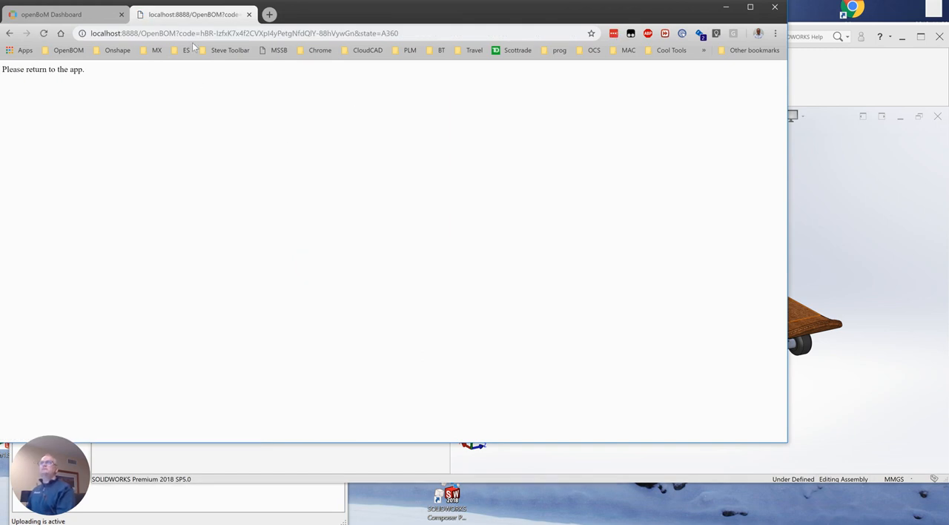
pyautogui.click(249, 15)
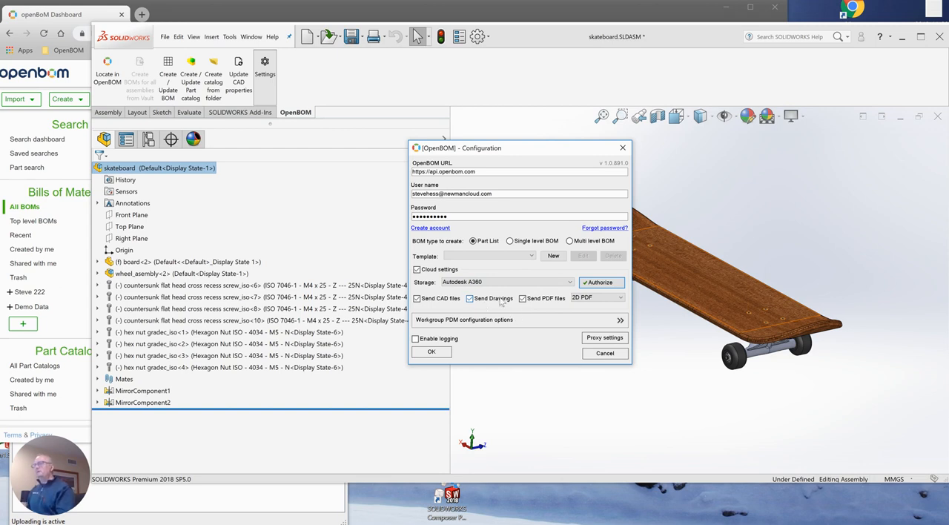
pyautogui.click(429, 351)
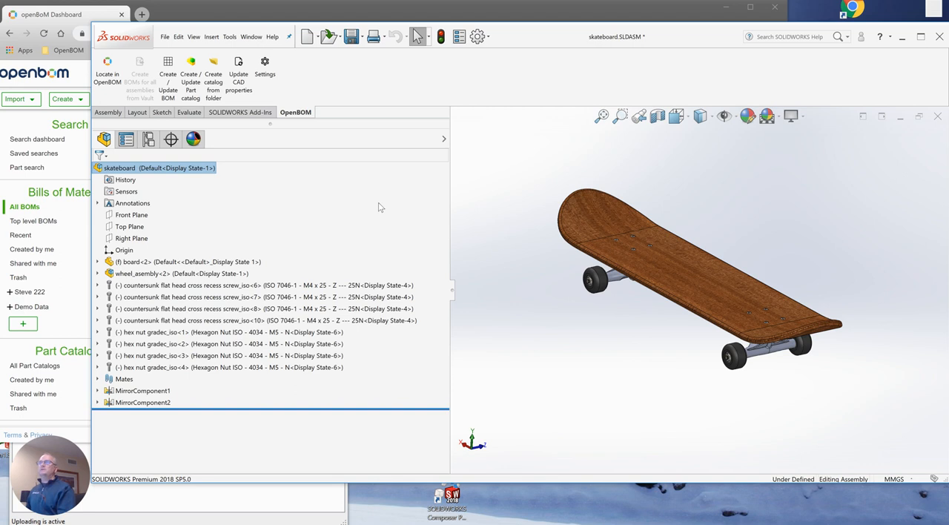
# Create the part list from the skateboard assembly with its files sent to A360, and open skateboard.SLDASM-Parts-5 in the browser
pyautogui.click(169, 74)
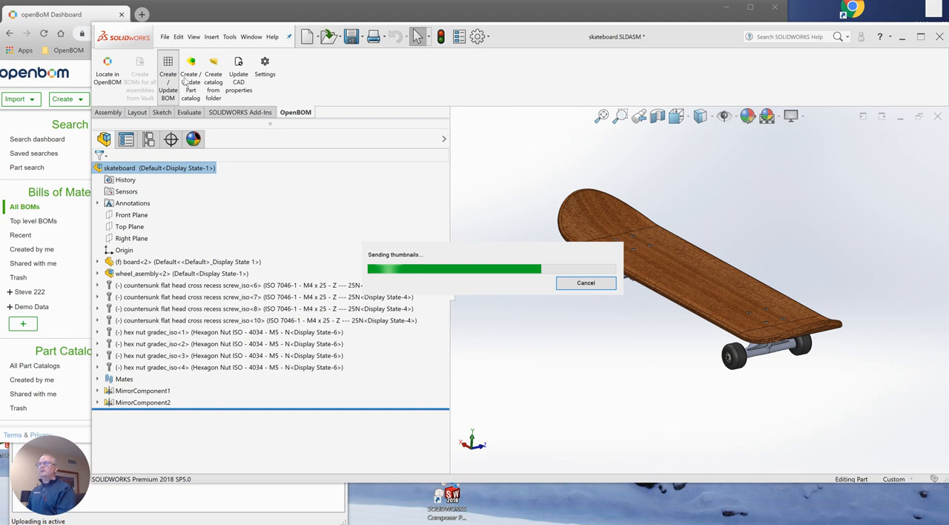
pyautogui.click(189, 501)
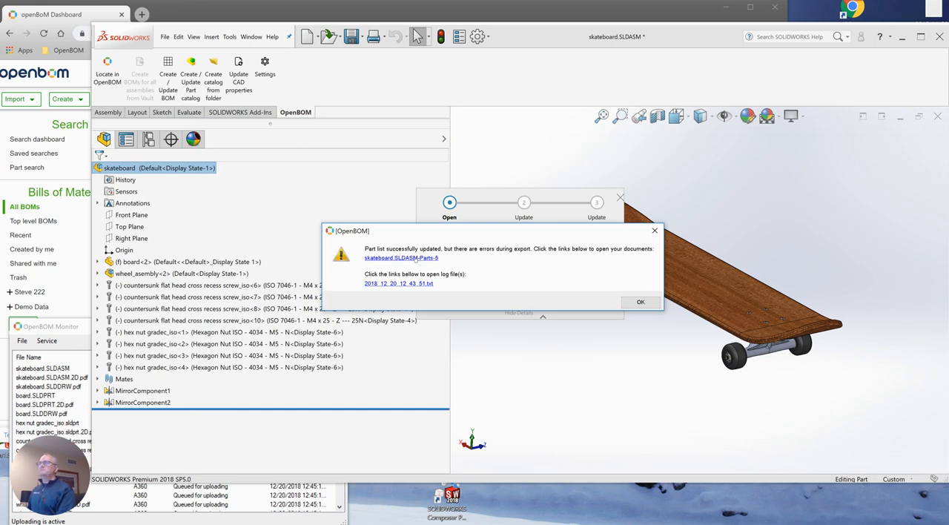
pyautogui.click(416, 258)
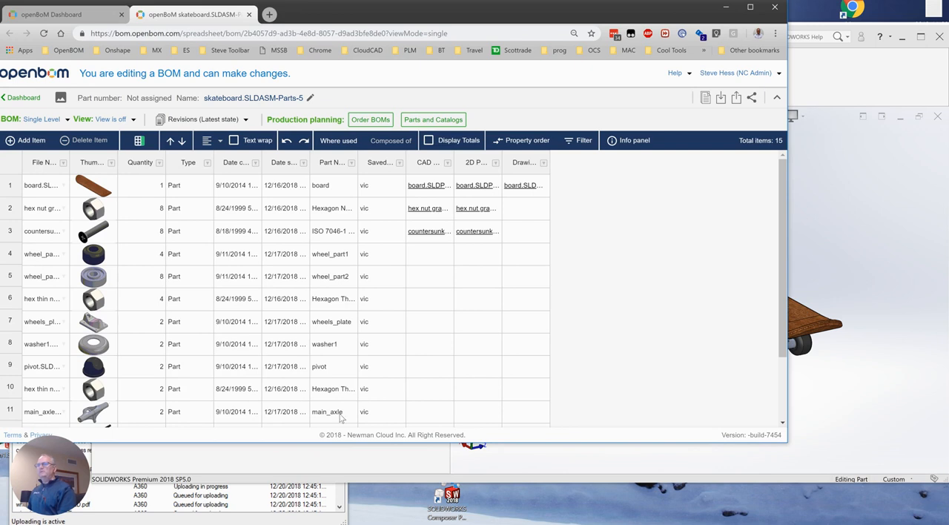
# Bring OpenBOM Monitor into full view over the parts list and check the upload status of the queued files
pyautogui.click(289, 518)
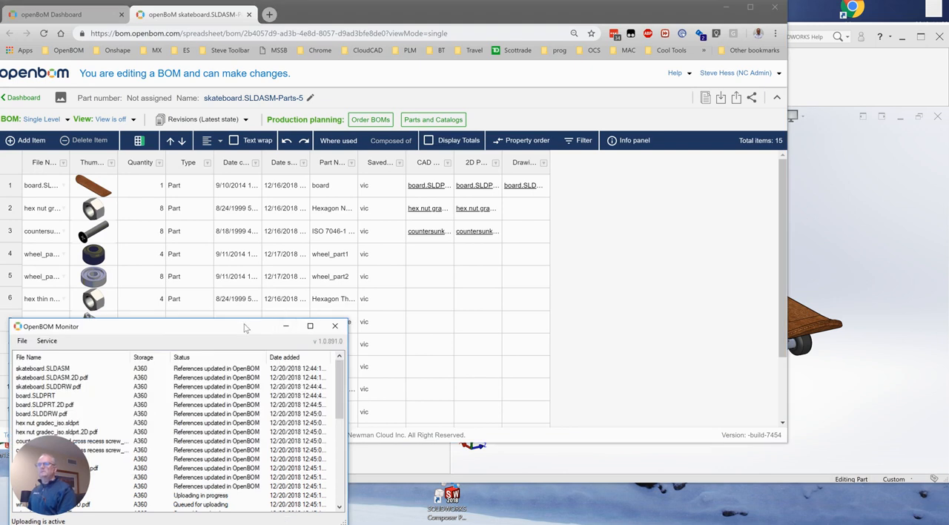
pyautogui.moveTo(245, 322); pyautogui.dragTo(237, 229)
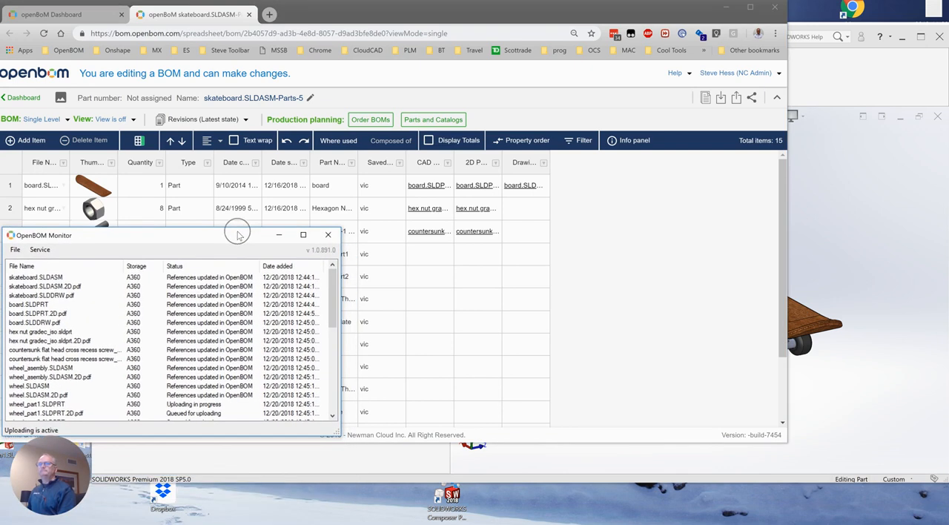
pyautogui.moveTo(333, 292); pyautogui.dragTo(334, 311)
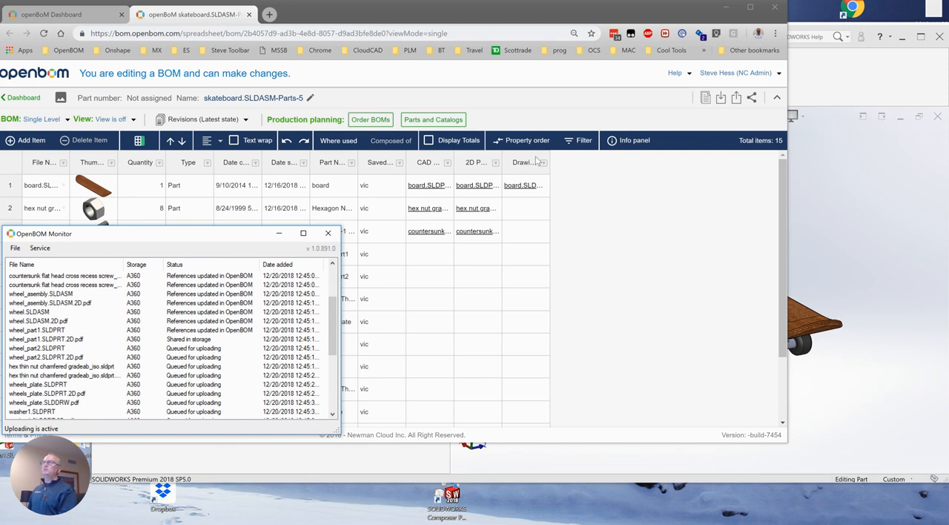
# Widen the Drawing File in A360 column to show its full heading, and reload the parts list
pyautogui.moveTo(549, 160); pyautogui.dragTo(583, 160)
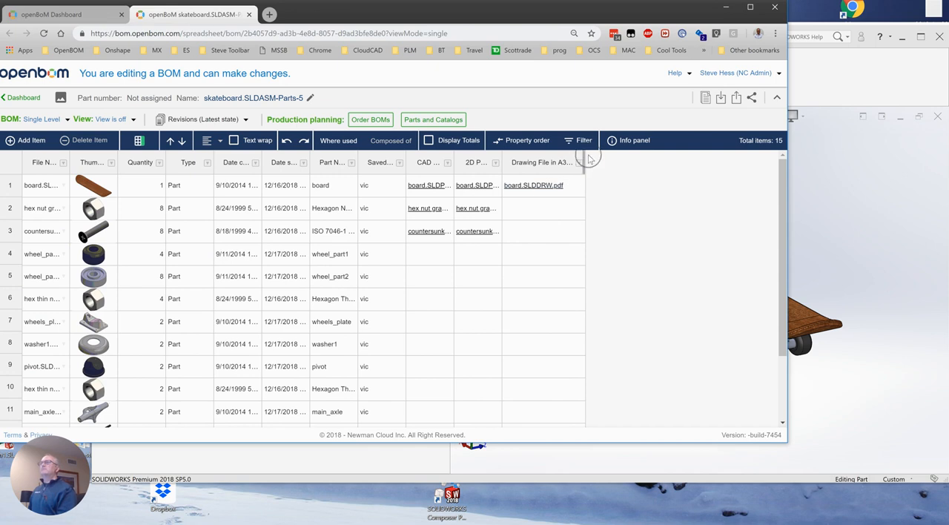
pyautogui.moveTo(586, 158); pyautogui.dragTo(609, 162)
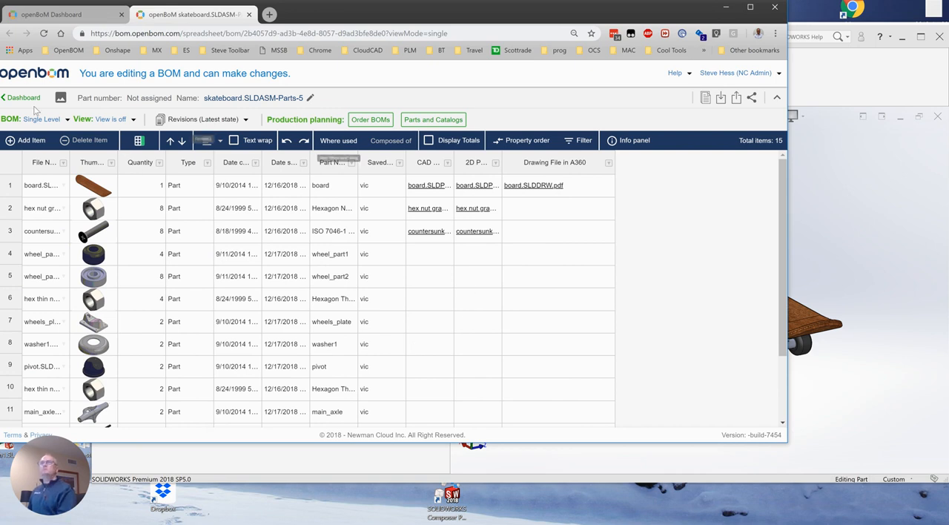
pyautogui.click(44, 33)
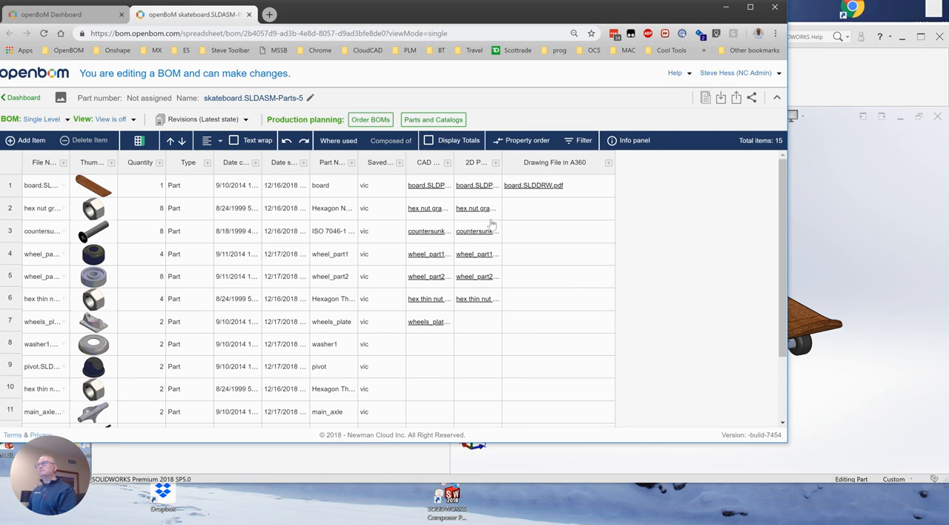
# Open the board.SLDDRW.pdf drawing linked to the board part and inspect its views and title block in Autodesk's viewer
pyautogui.click(534, 187)
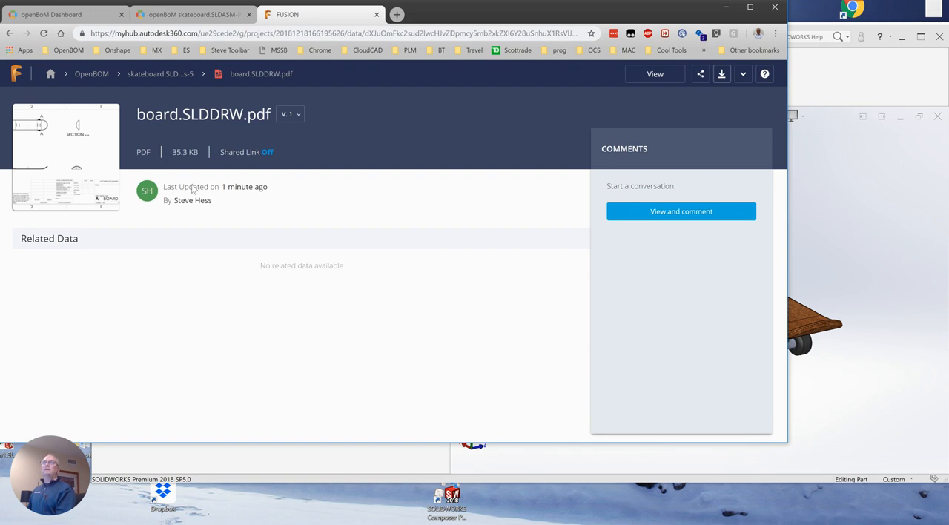
pyautogui.click(84, 141)
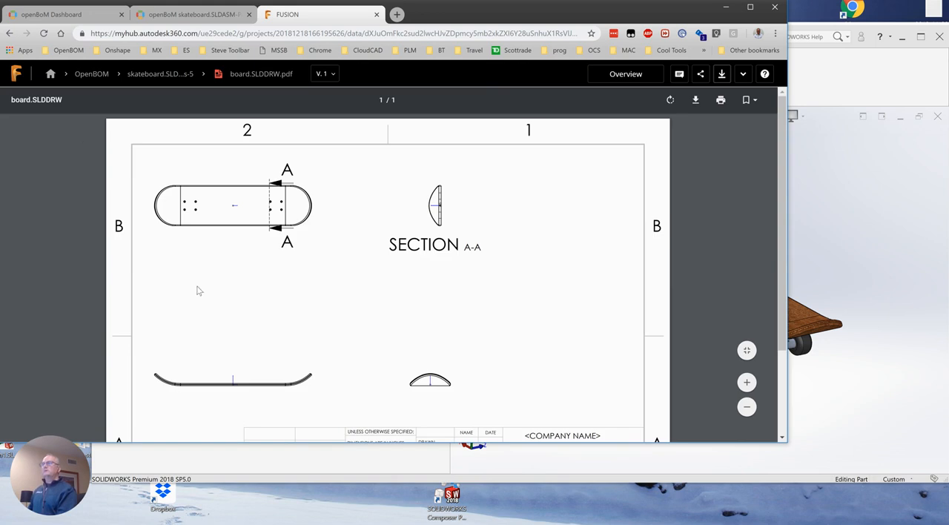
pyautogui.scroll(-3, 541, 284)
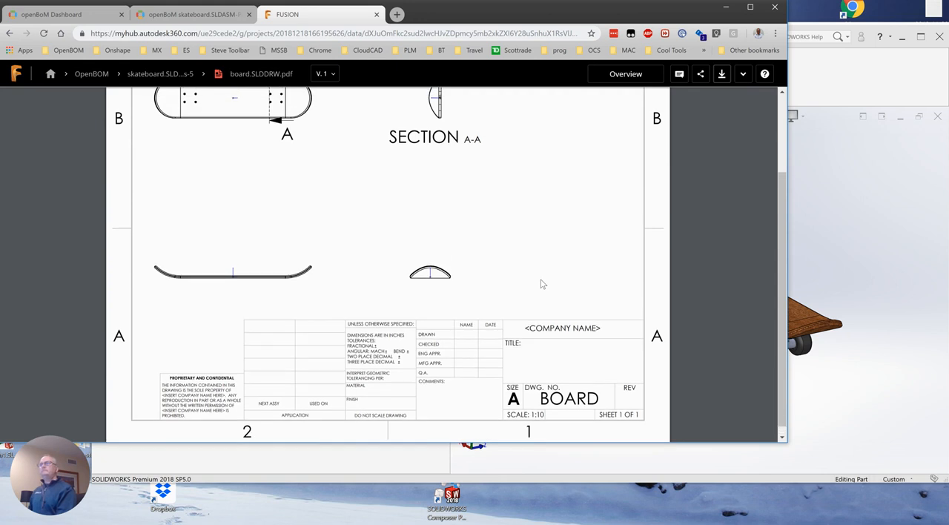
pyautogui.scroll(3, 542, 281)
# Dismiss the export message in SOLIDWORKS and reload the skateboard.SLDASM-Parts-5 list in the browser
pyautogui.click(837, 241)
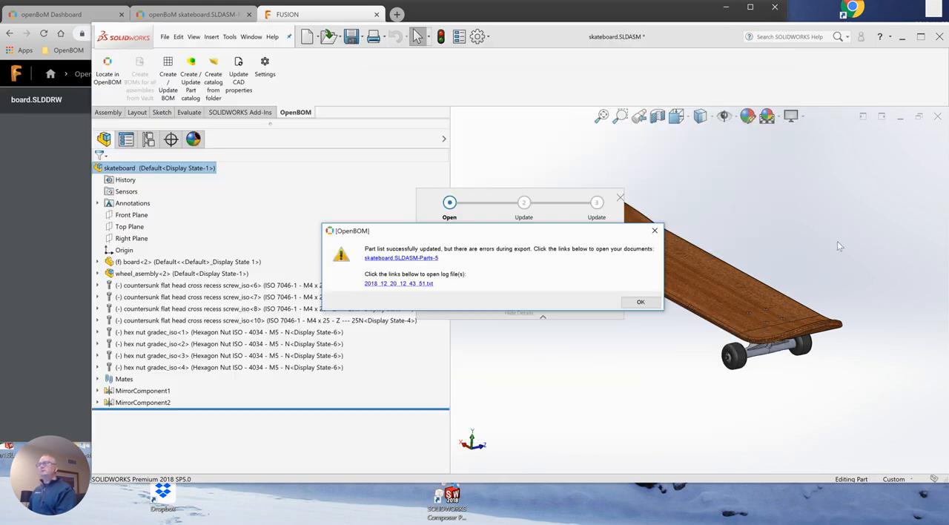
pyautogui.click(641, 304)
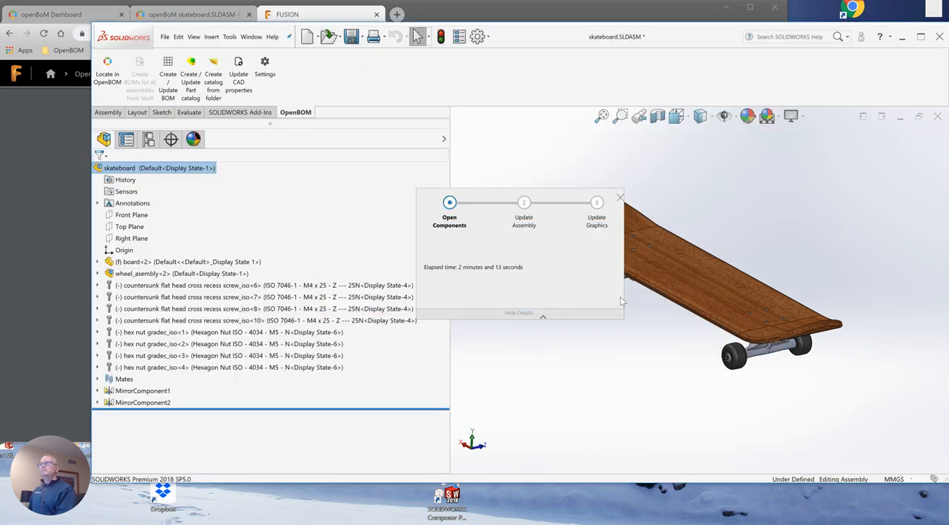
pyautogui.click(214, 19)
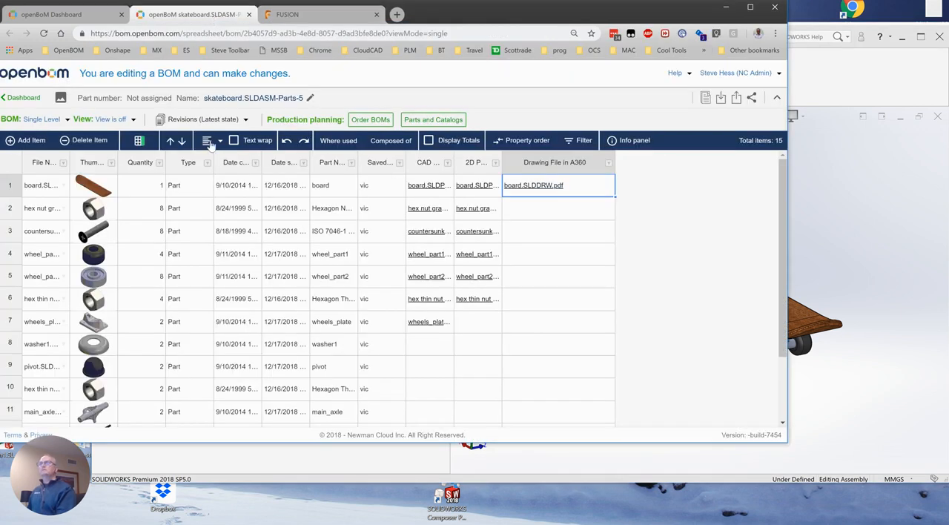
pyautogui.click(43, 34)
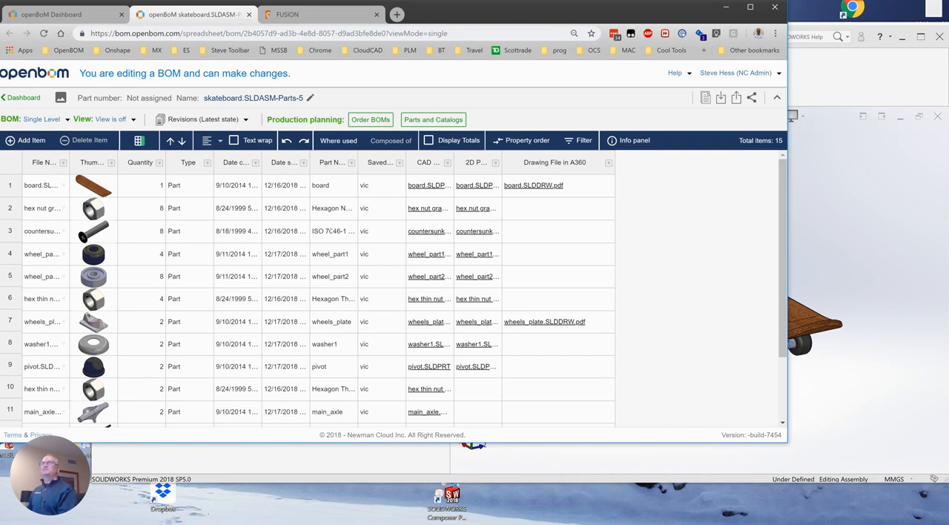
# Look through the part rows and widen the CAD File in A360 and 2D PDF File in A360 columns
pyautogui.moveTo(781, 185); pyautogui.dragTo(780, 299)
pyautogui.moveTo(778, 258); pyautogui.dragTo(782, 160)
pyautogui.doubleClick(453, 161)
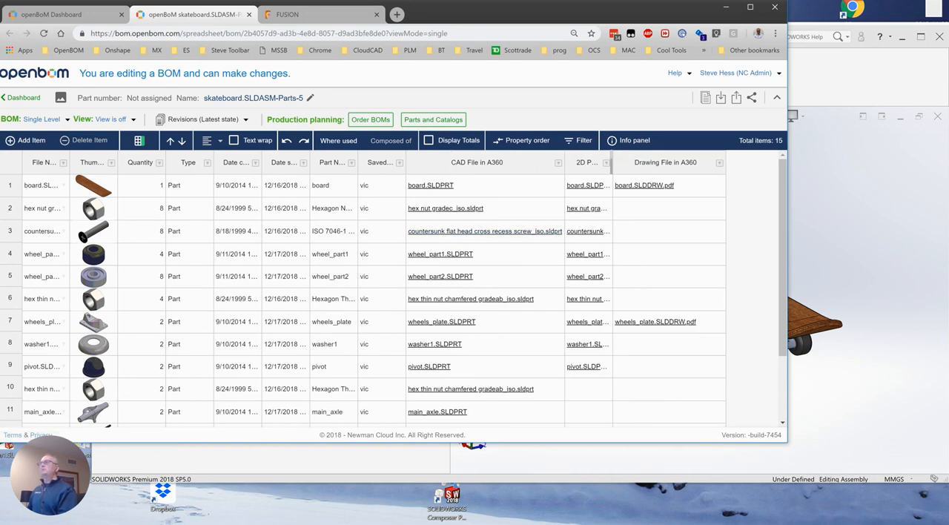
pyautogui.moveTo(613, 163); pyautogui.dragTo(647, 166)
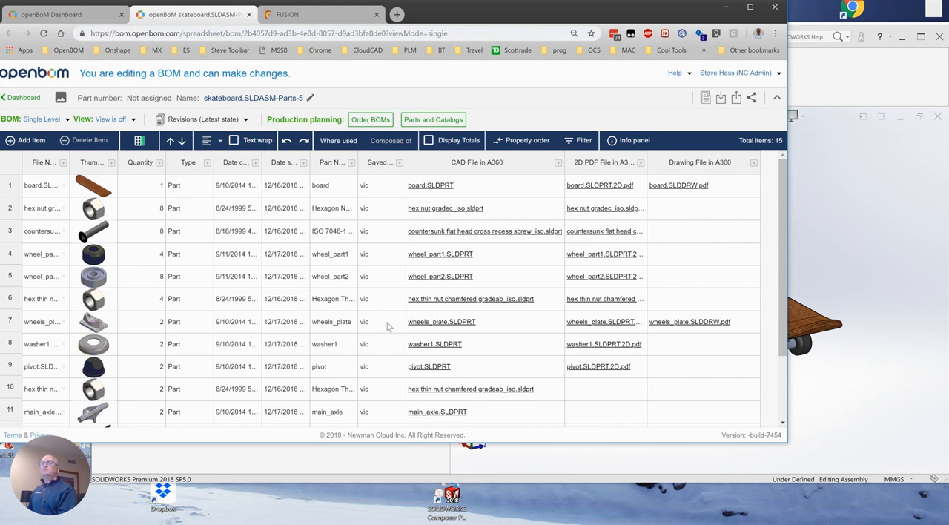
# Switch back to SOLIDWORKS and open the OpenBOM configuration
pyautogui.click(584, 454)
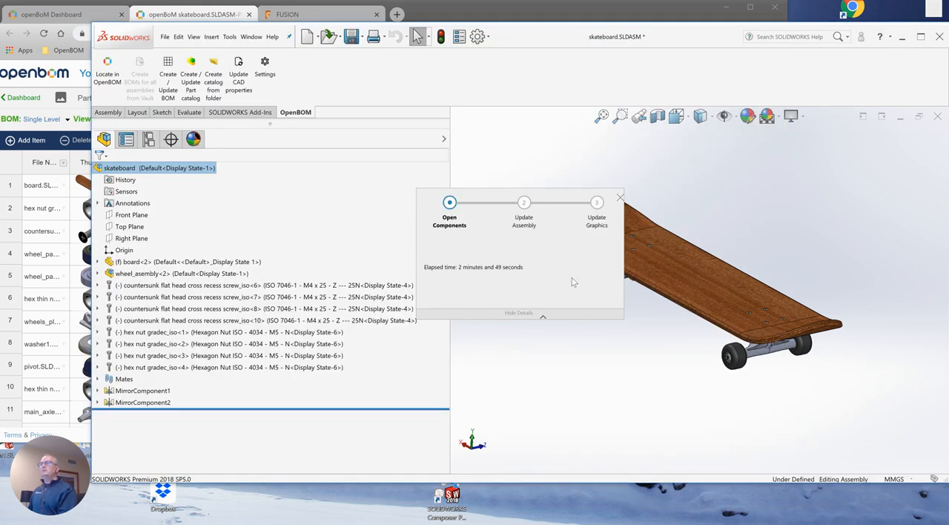
pyautogui.click(264, 64)
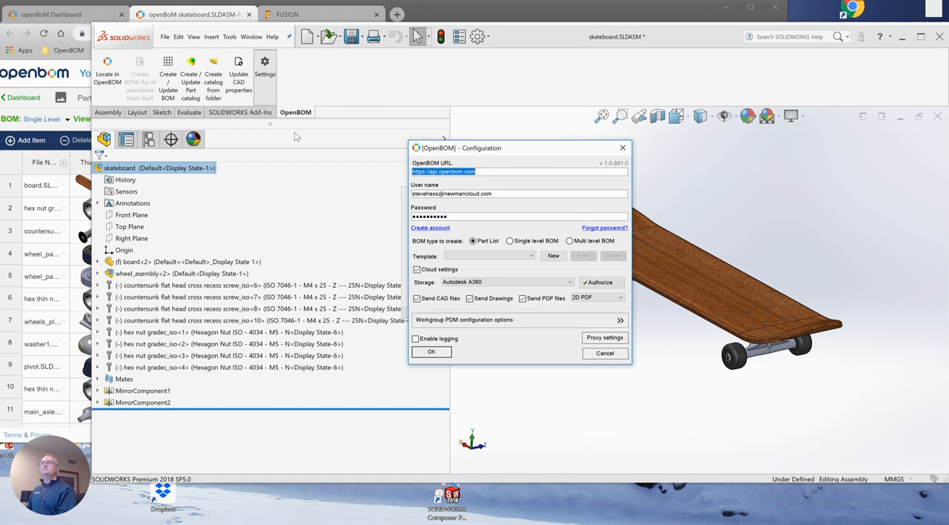